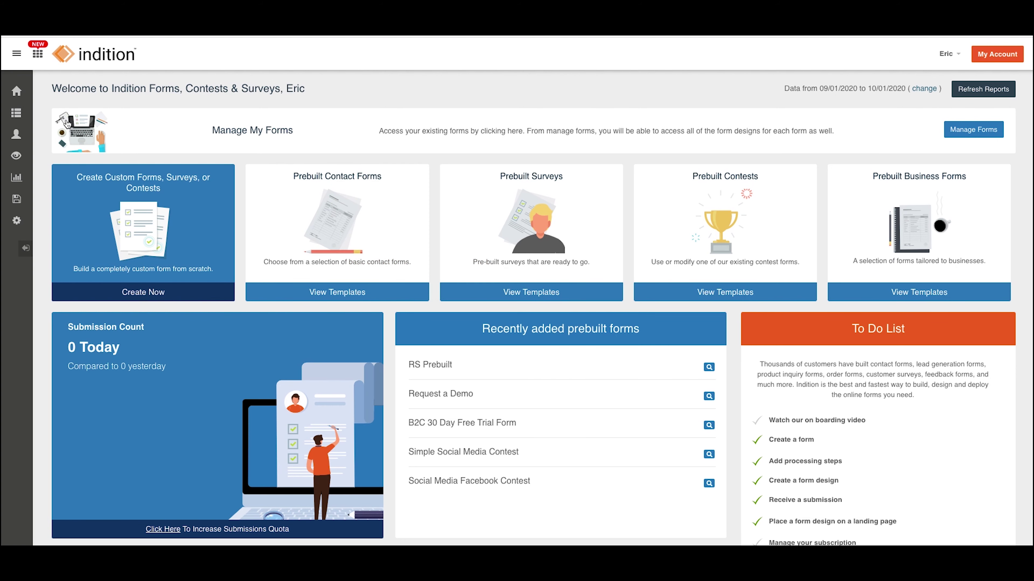
- From Manage Forms, bring up the Demo Embed Form's Form Links & Embed Codes dialog
mouse_move(19, 117)
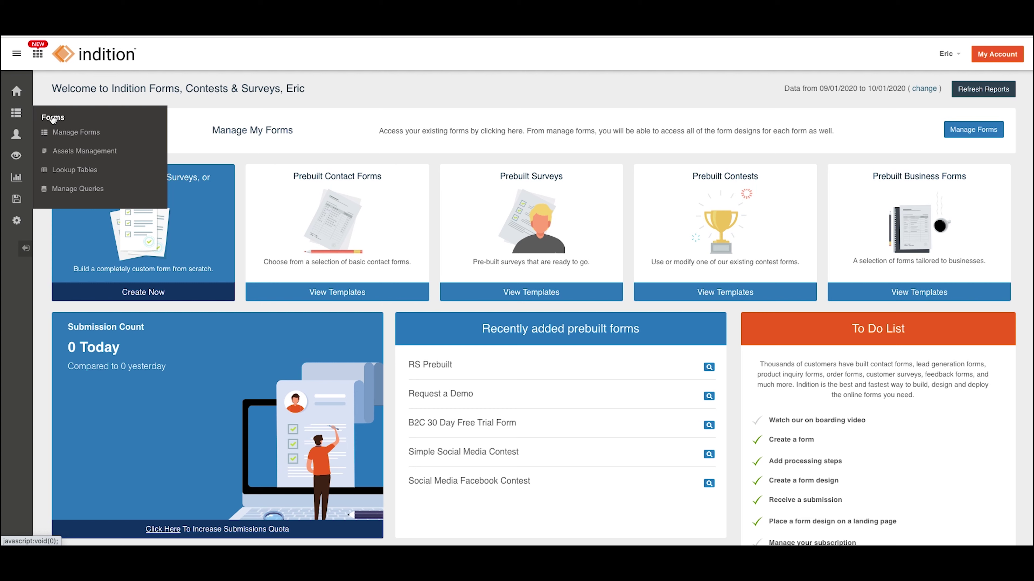
click(69, 133)
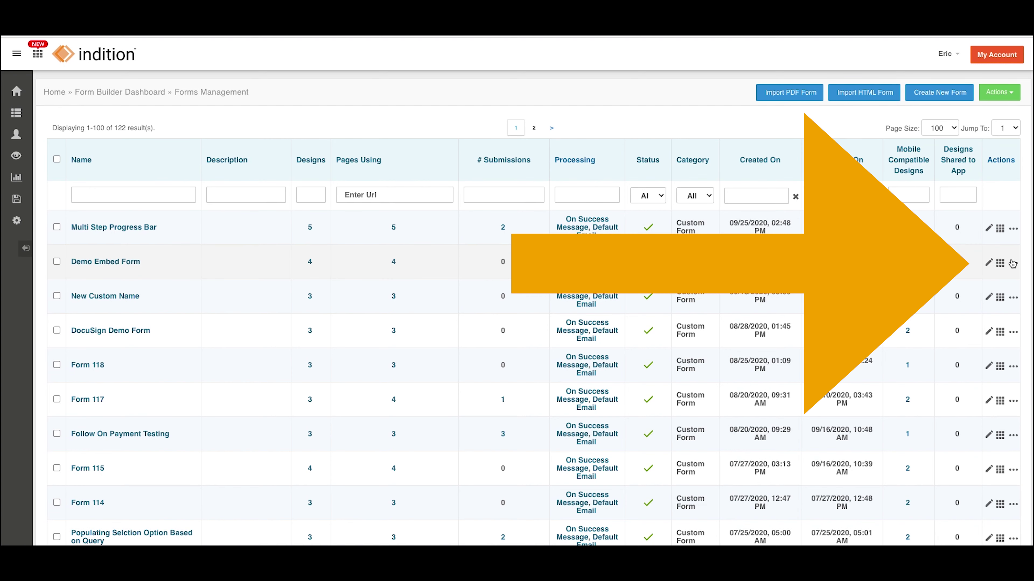
click(1013, 263)
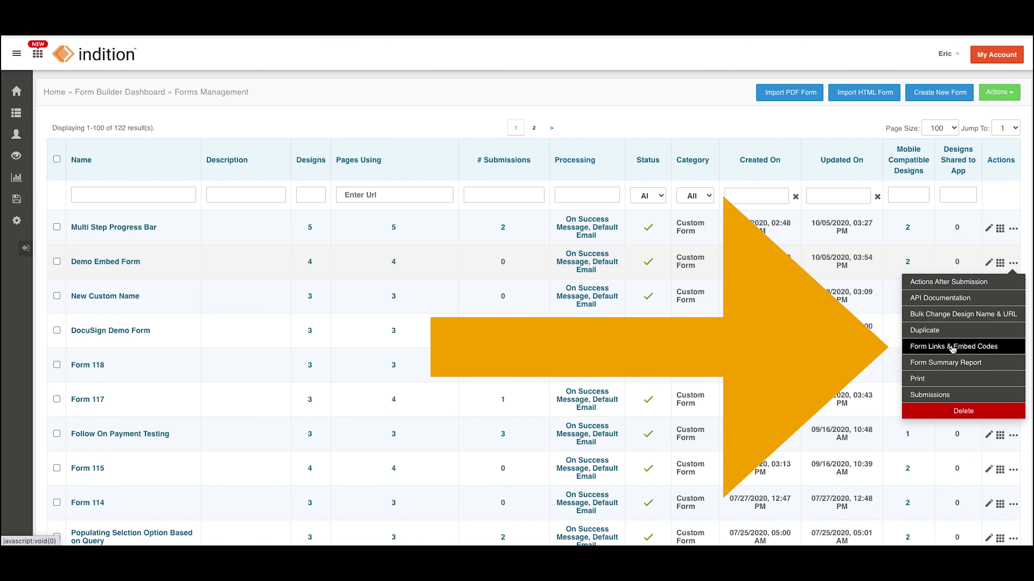
click(953, 346)
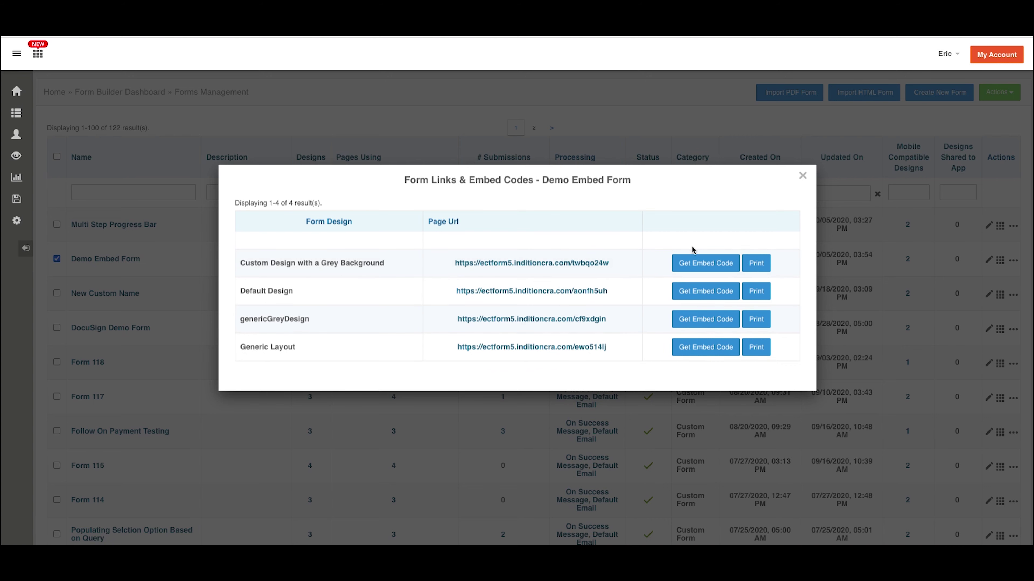
- Copy the grey-background design's iframe code after comparing it with the JavaScript version
click(701, 265)
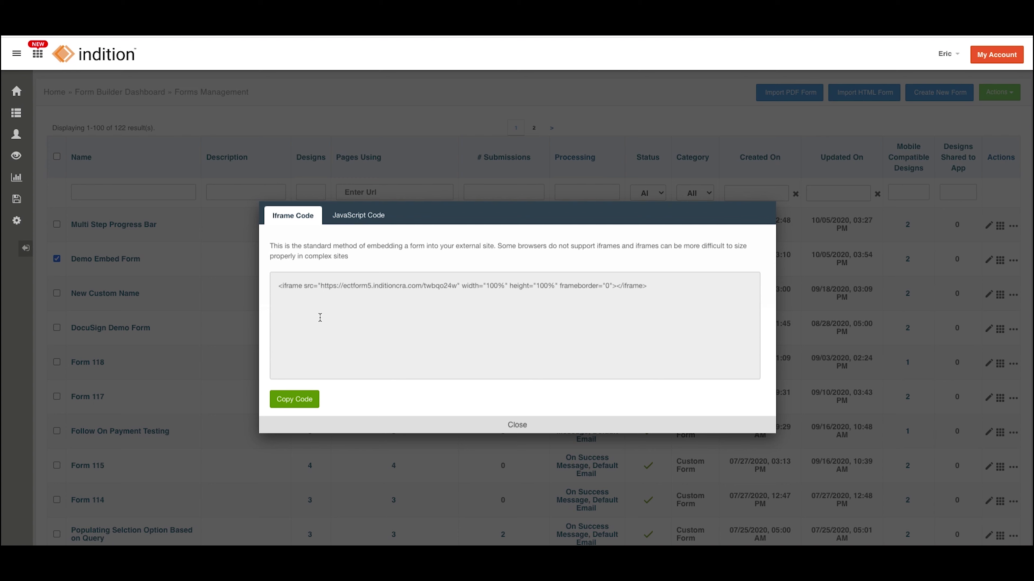
click(363, 220)
click(298, 219)
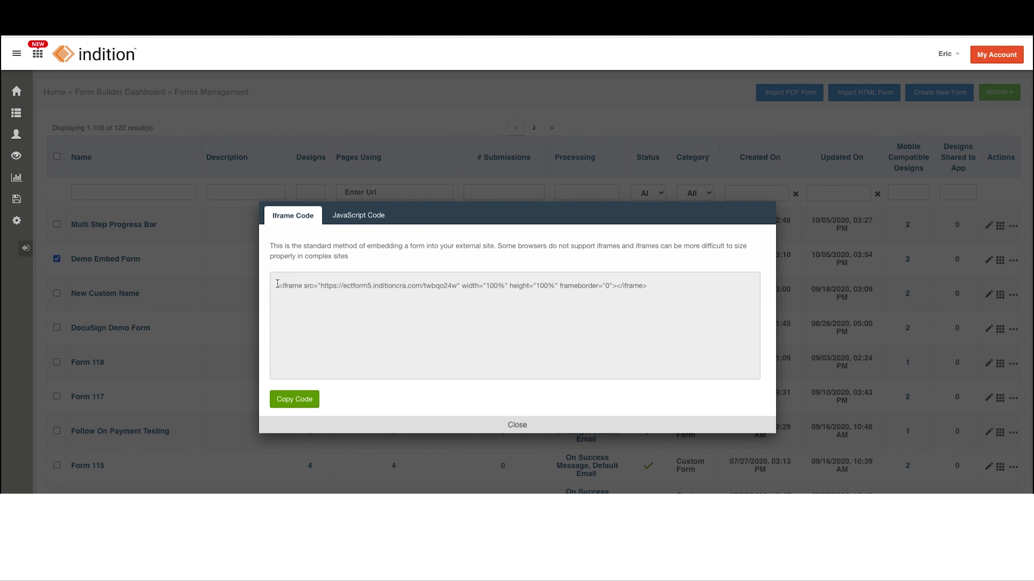
drag(280, 286, 647, 286)
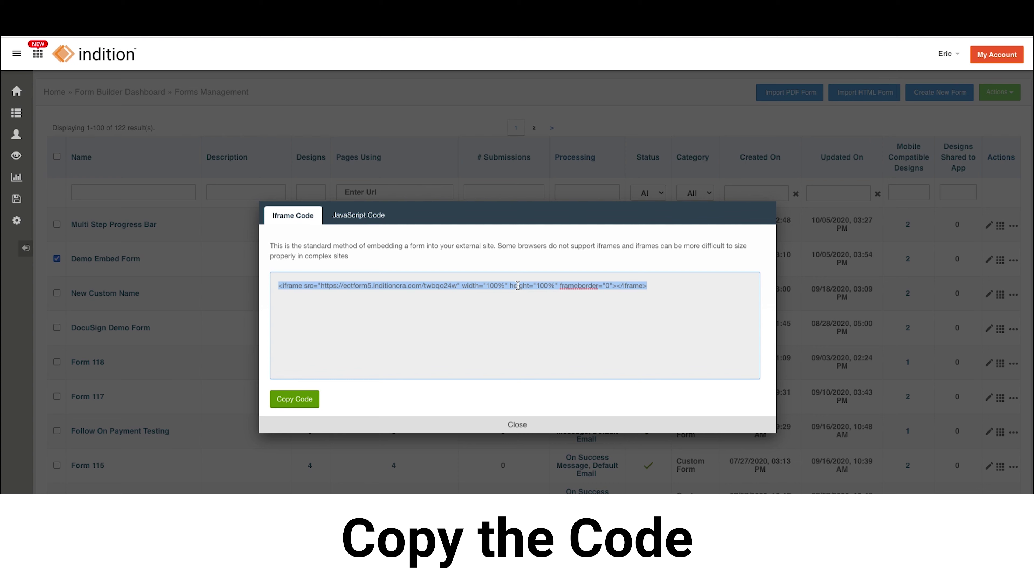
click(504, 308)
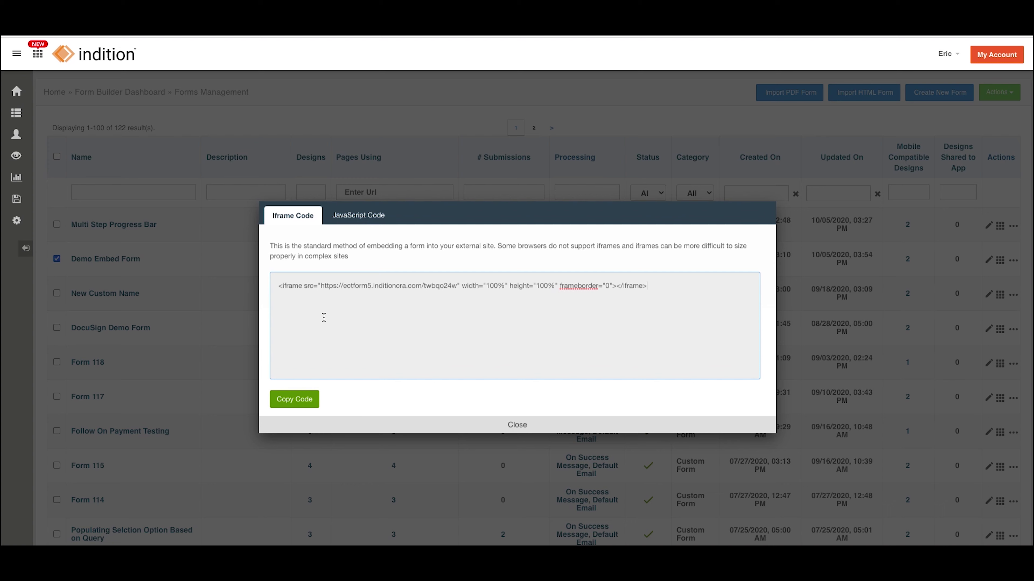
click(304, 399)
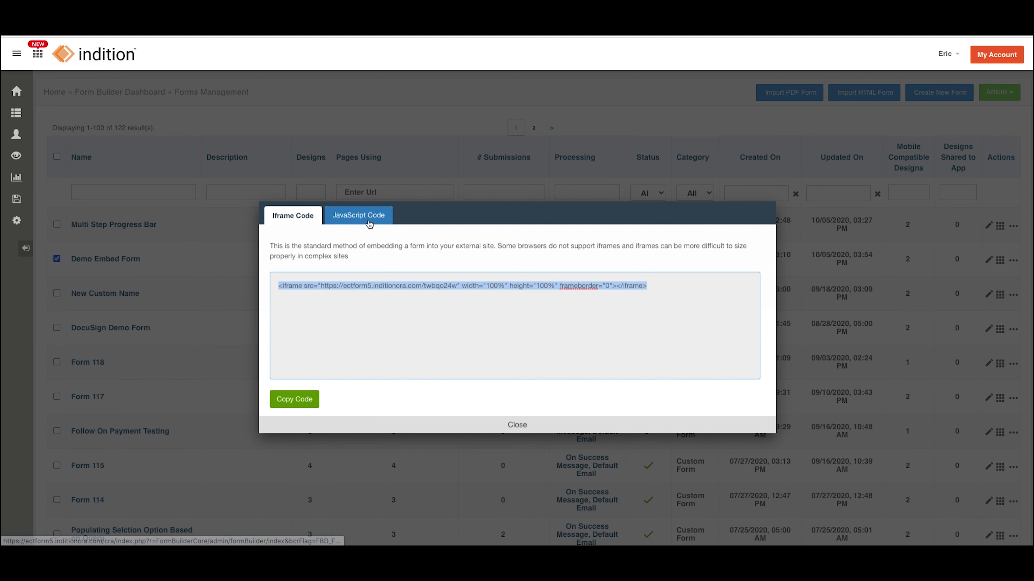
click(515, 423)
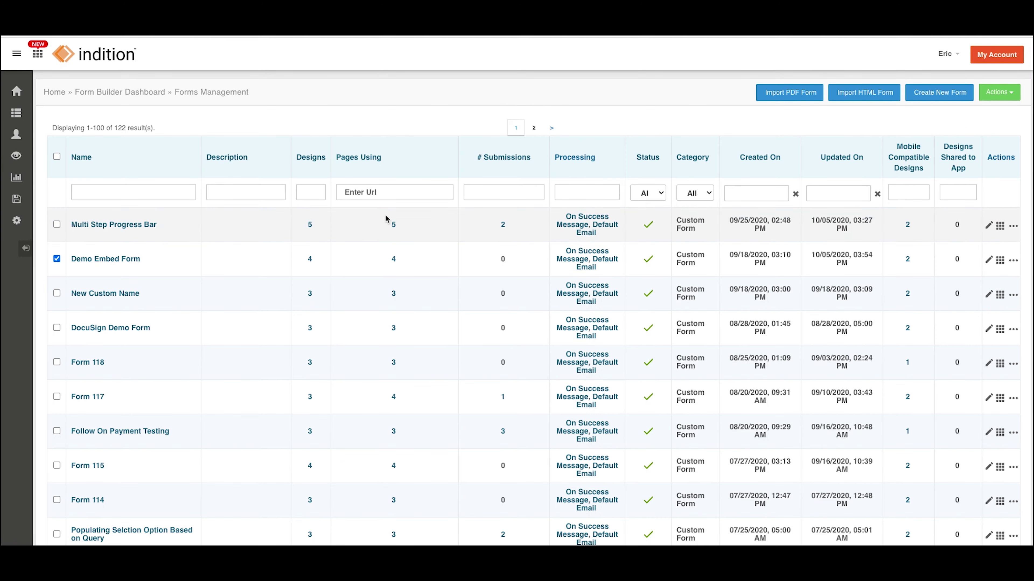
- Check the first design's embed code via the Pages Using count, then open Demo Embed Form for editing
click(394, 261)
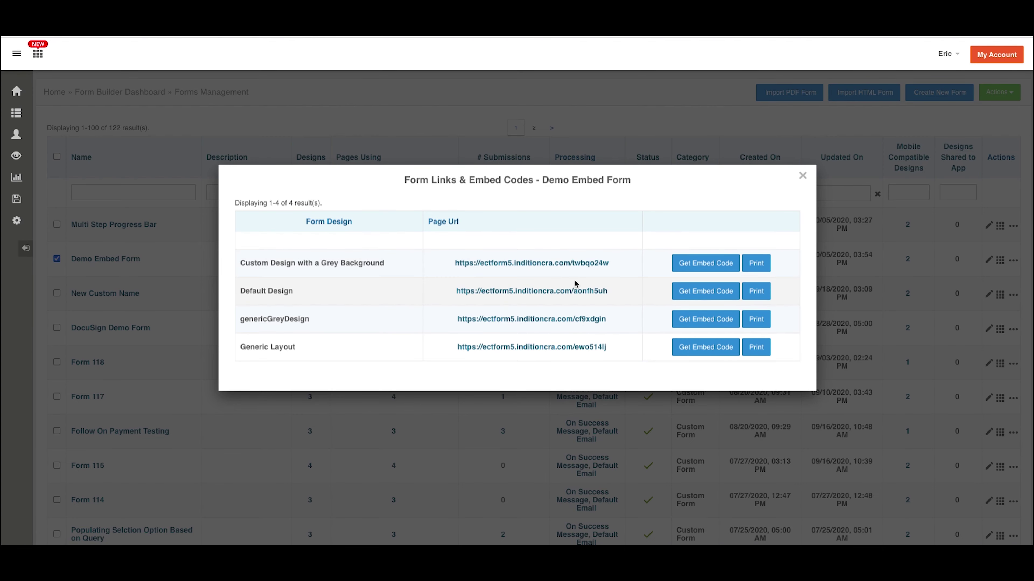
click(724, 266)
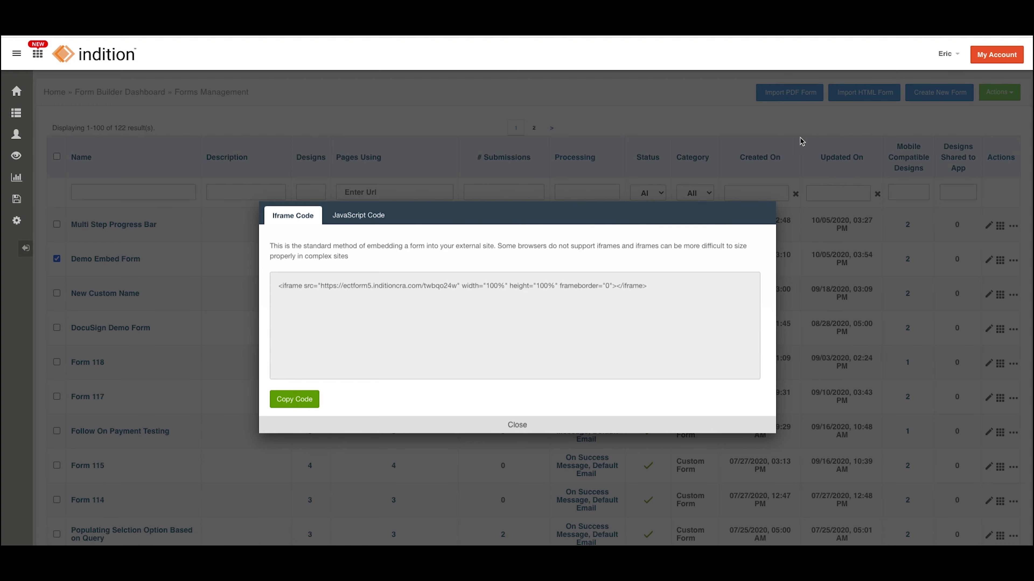
click(504, 425)
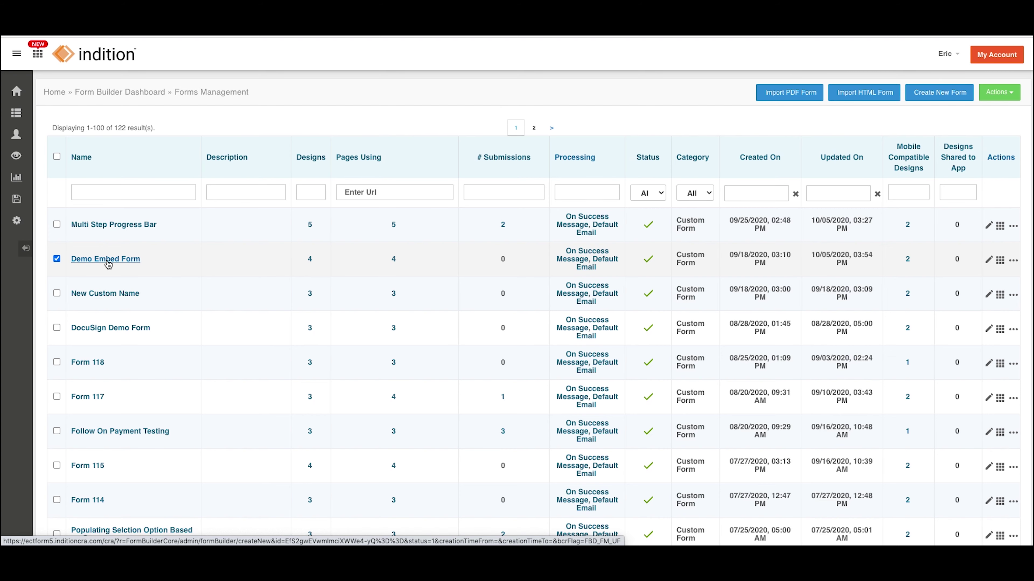
click(108, 263)
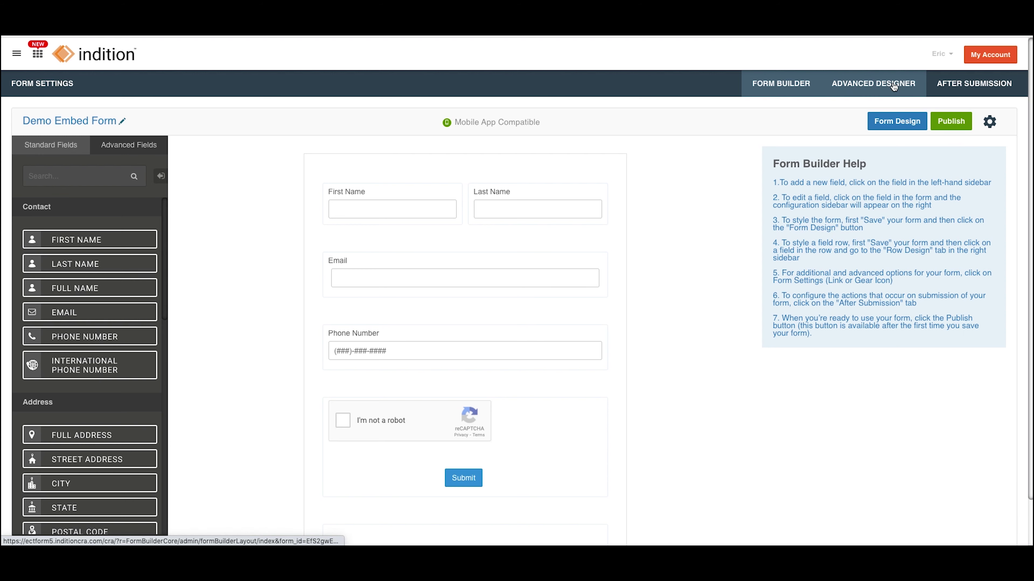
- View the Default Design's iframe embed code from its page settings, then open the grey-background design
click(883, 86)
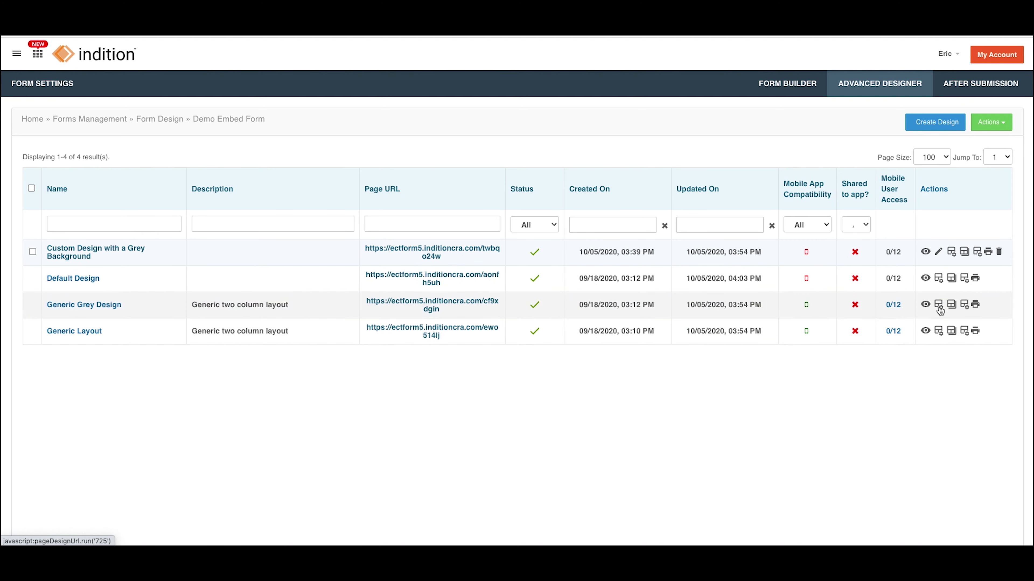
click(939, 280)
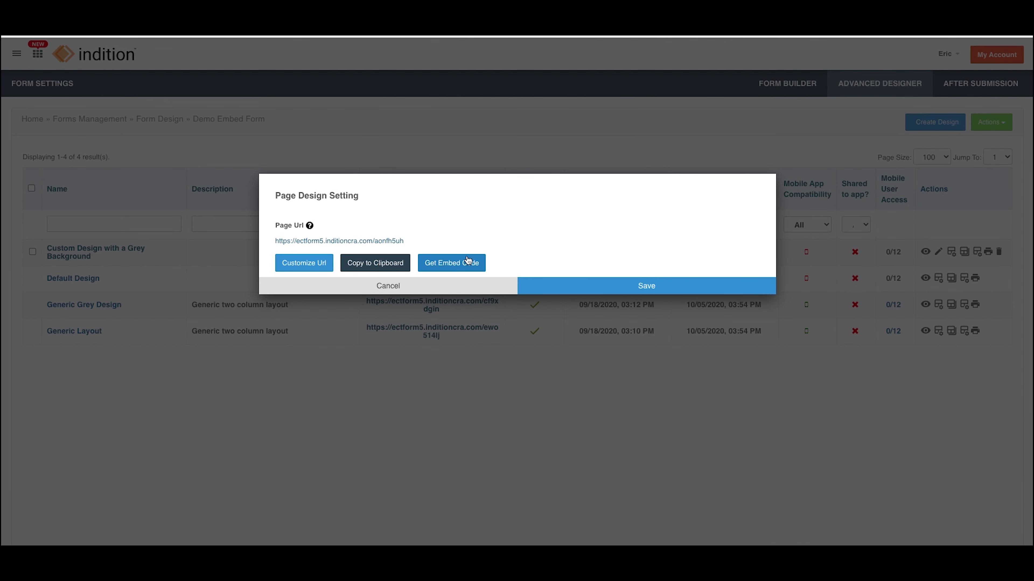
click(458, 265)
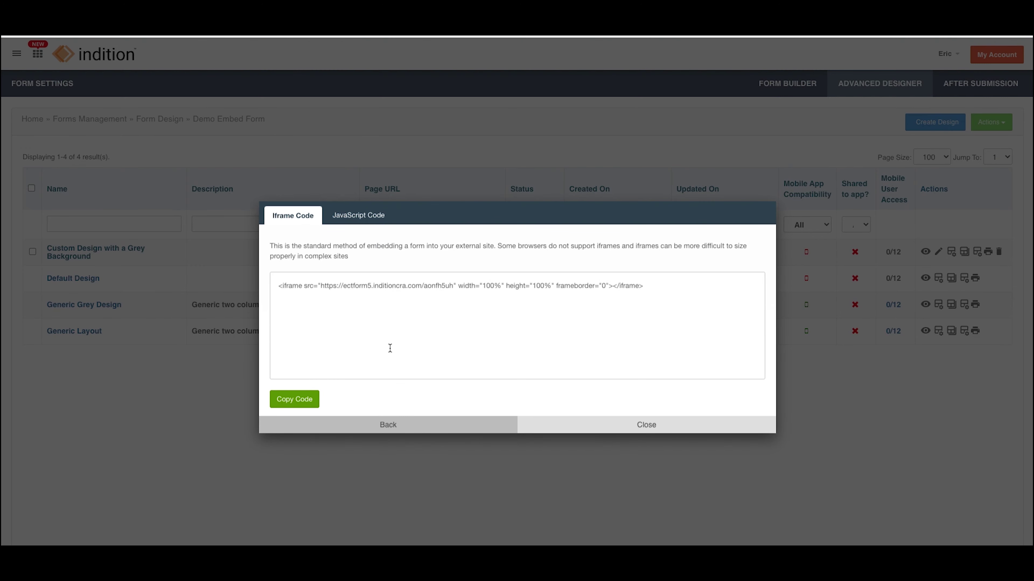
click(594, 428)
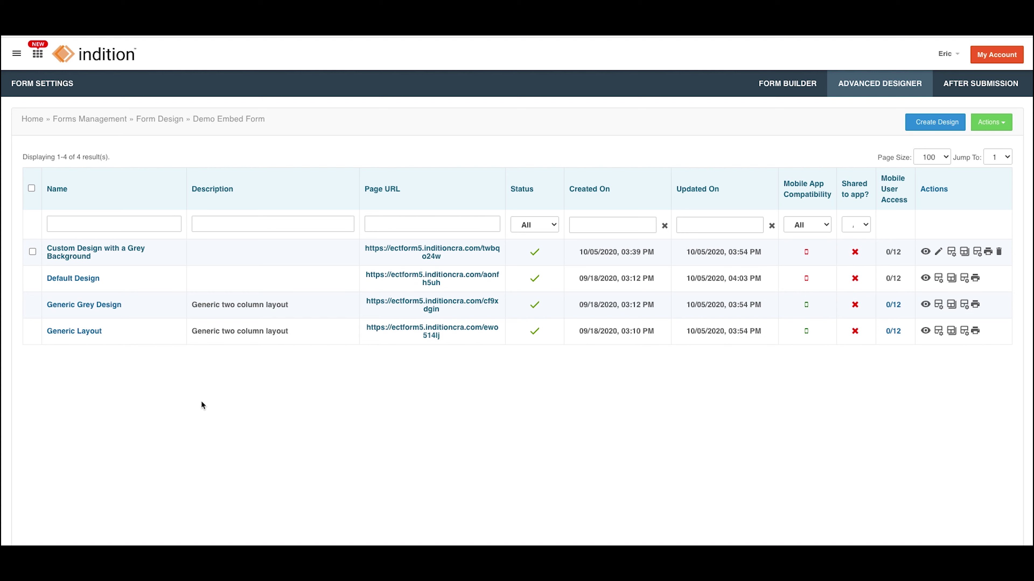
click(99, 249)
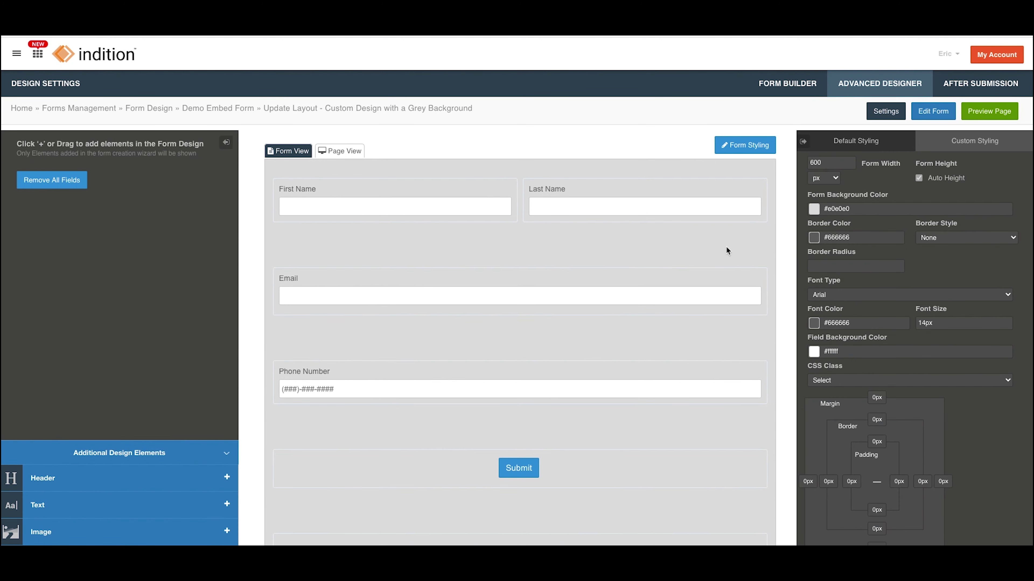
- View the grey-background design's iframe embed code in its Settings URL section, then return to the design list
click(886, 112)
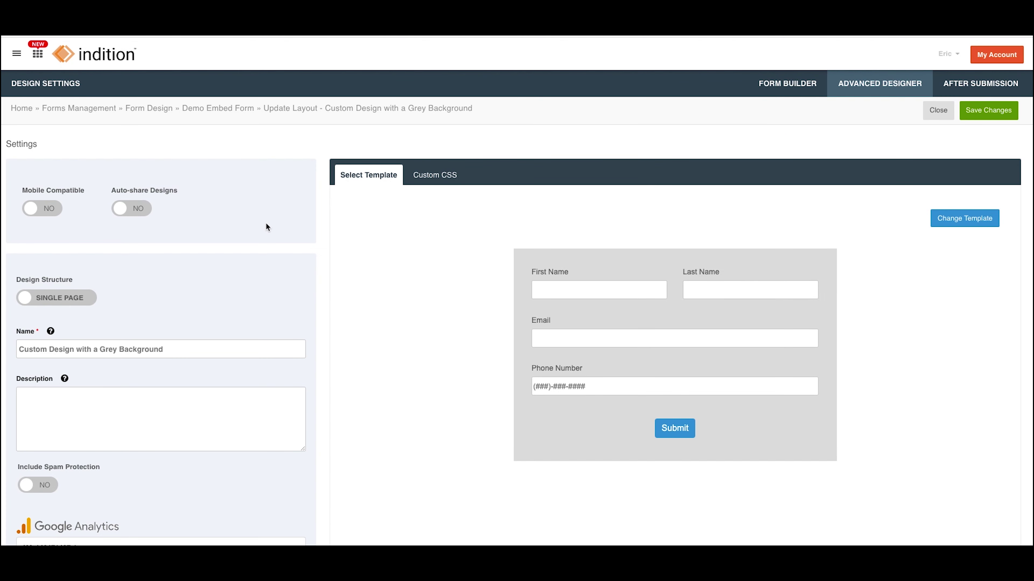
scroll(265, 227, down, 12)
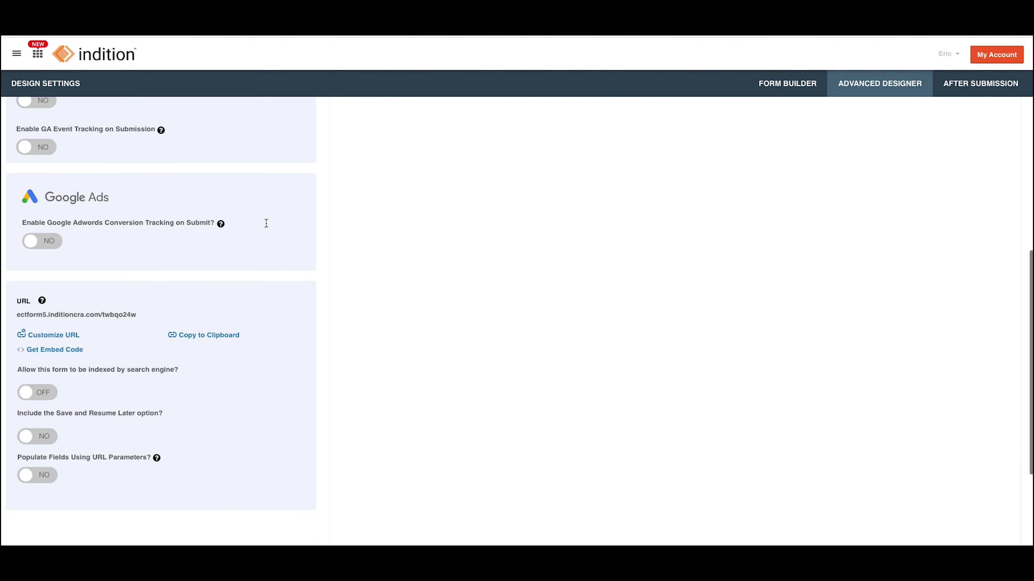
scroll(266, 223, down, 2)
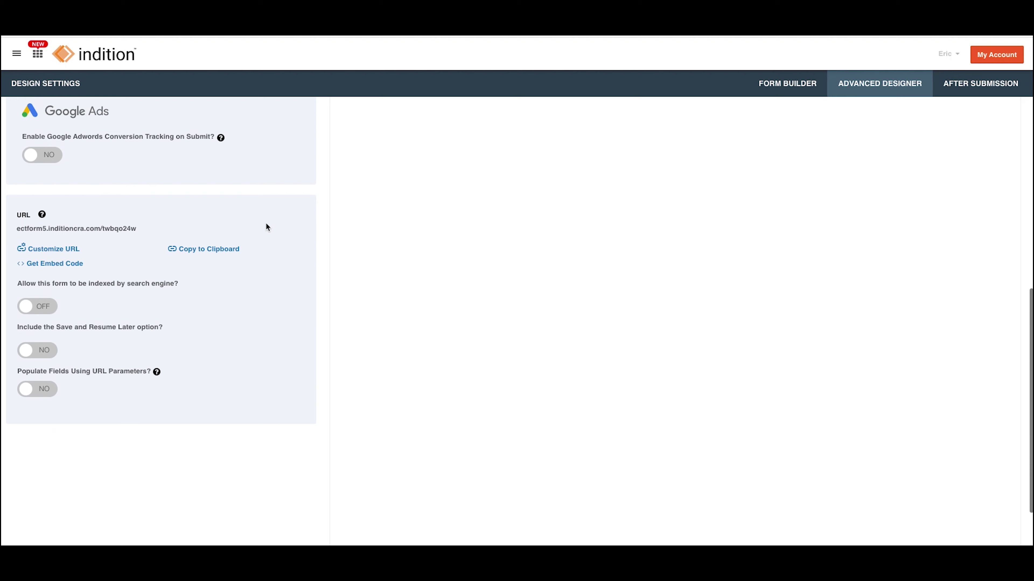
click(42, 264)
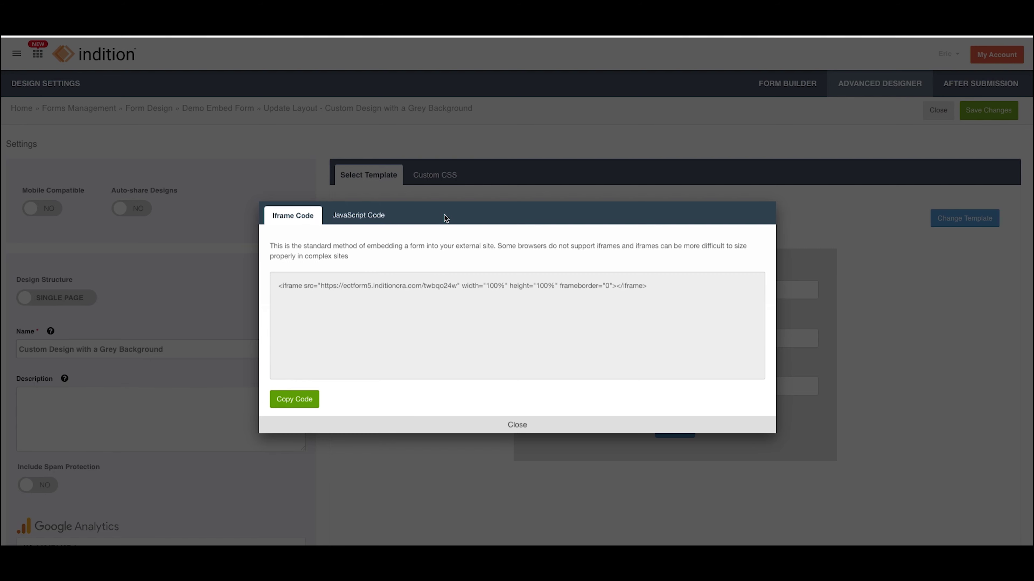
click(497, 431)
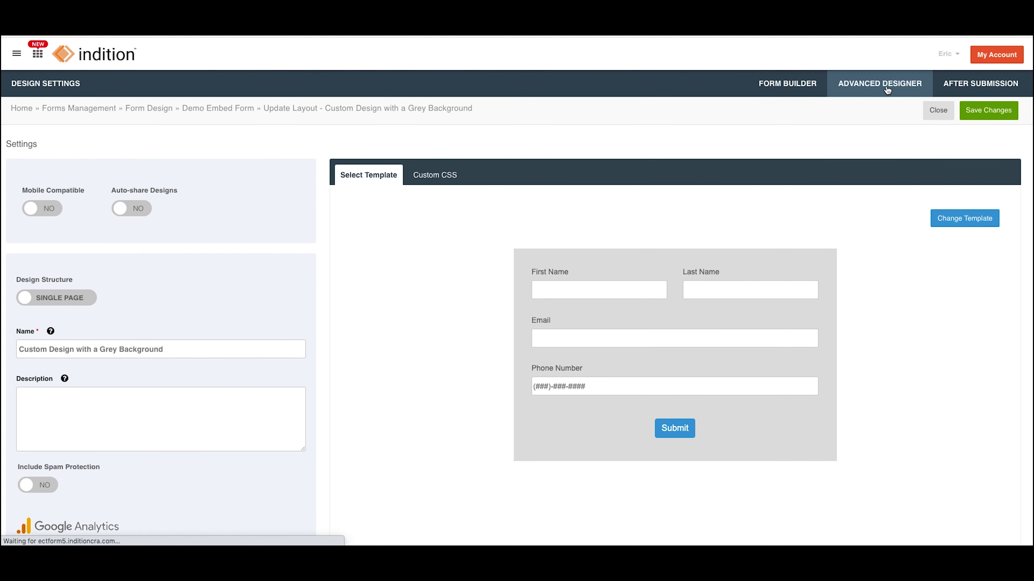
click(811, 96)
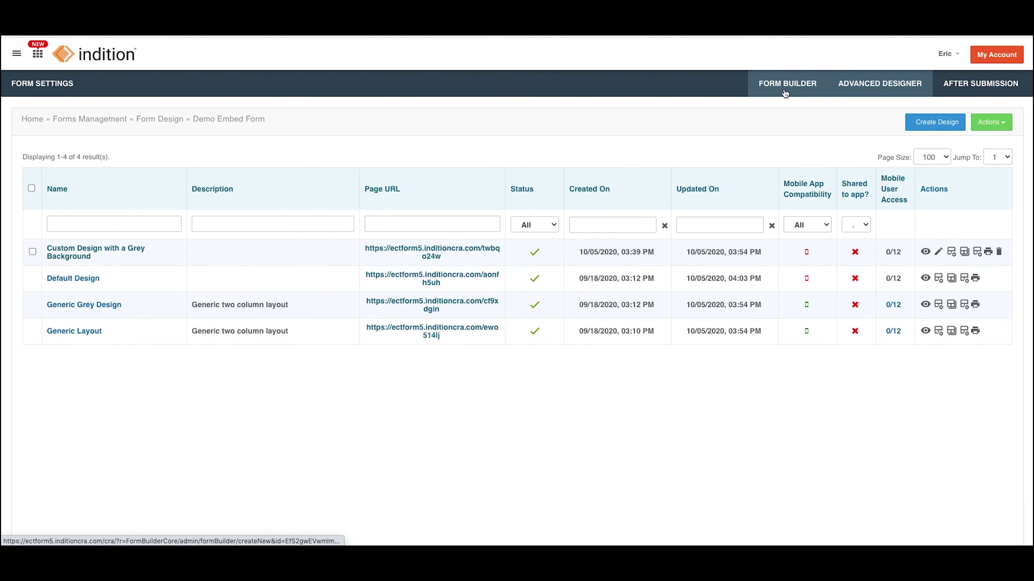
- Look through the Form Builder, Form Design and Advanced Designer views, then save and publish Demo Embed Form
click(782, 86)
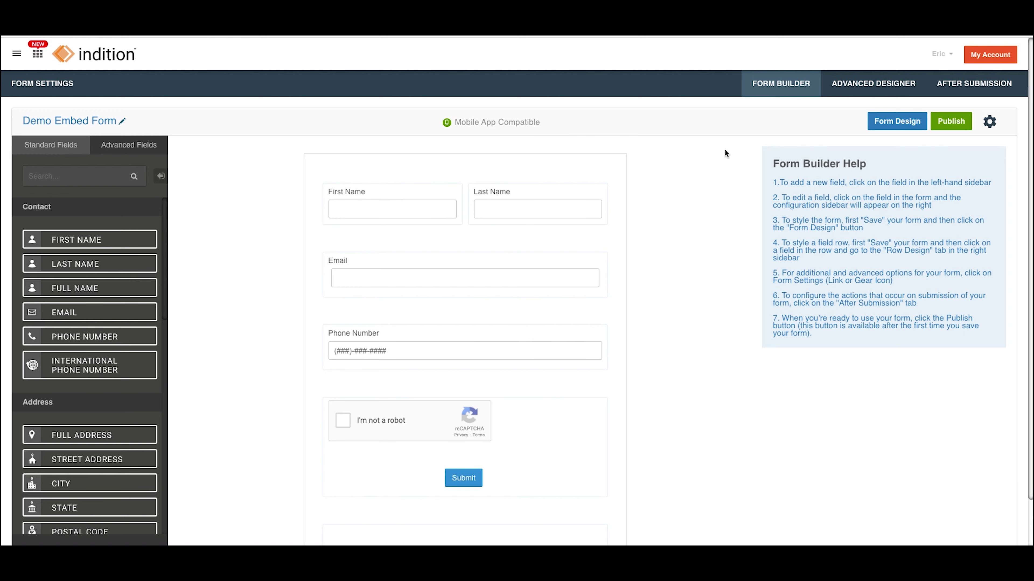
click(885, 126)
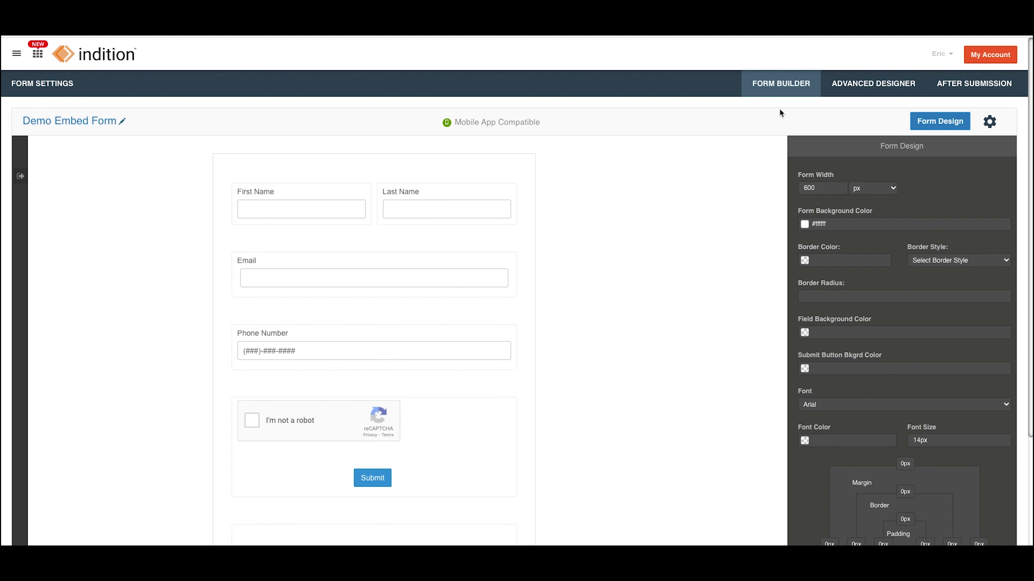
click(873, 91)
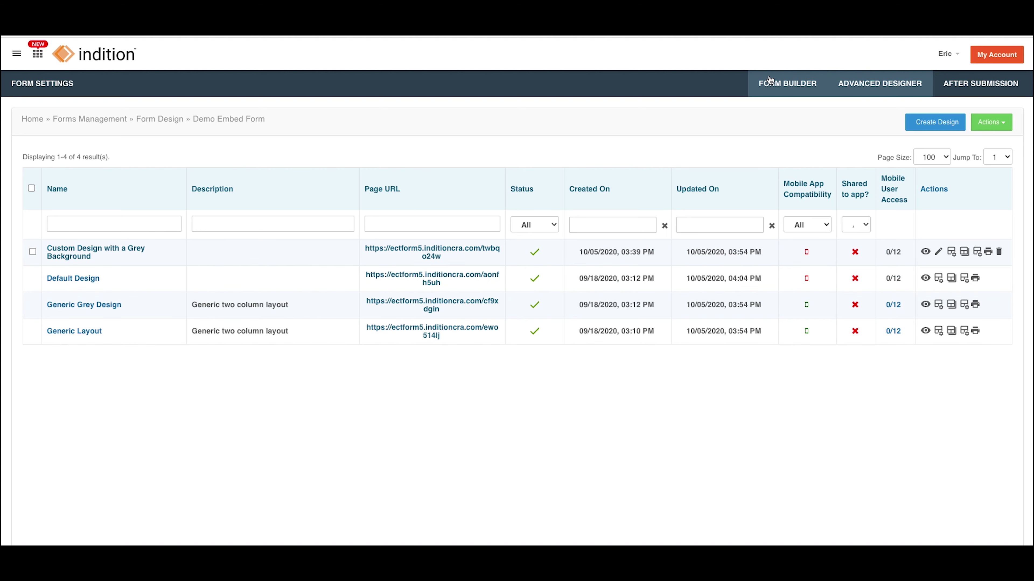
click(779, 88)
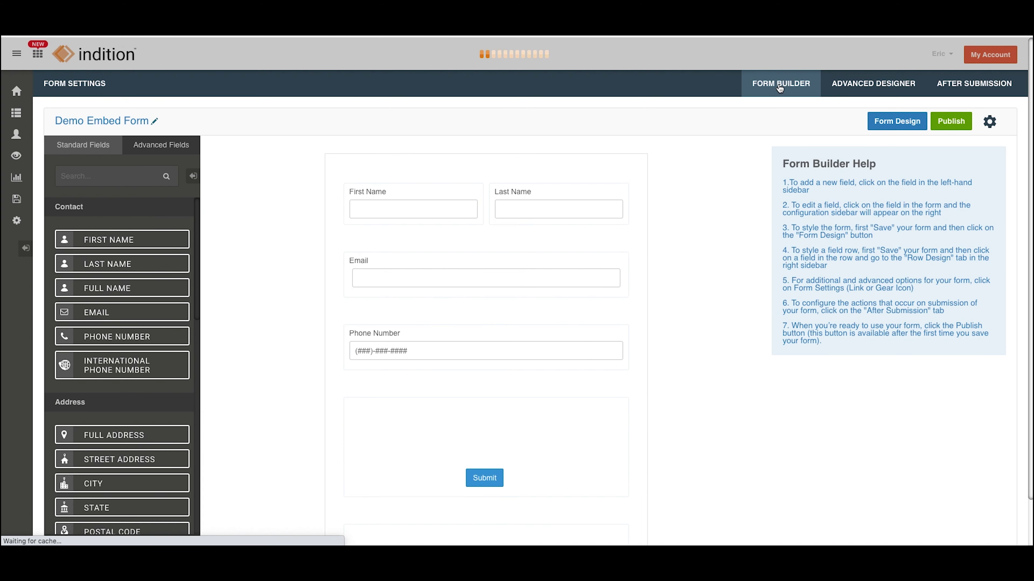
mouse_move(444, 200)
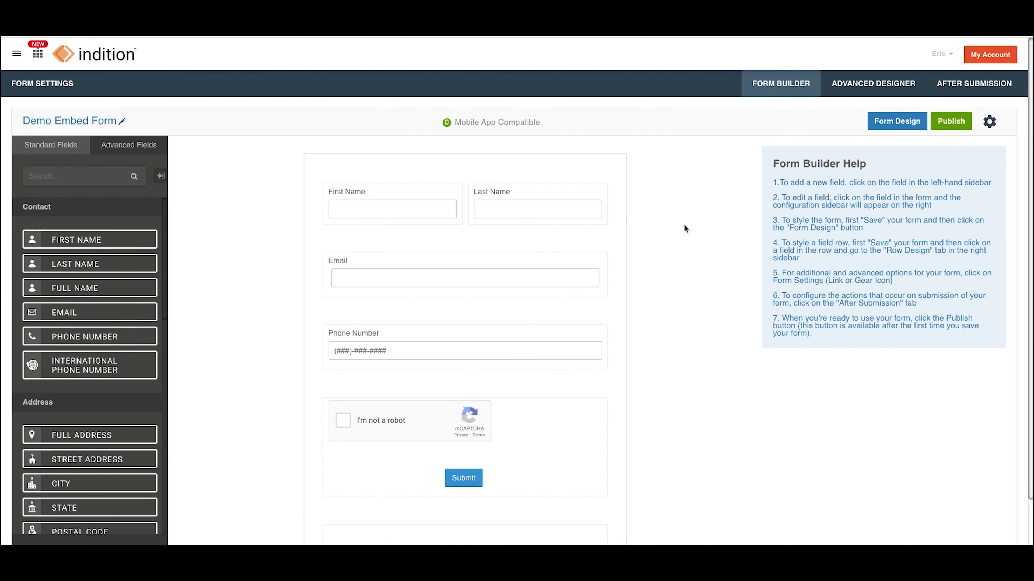
click(951, 120)
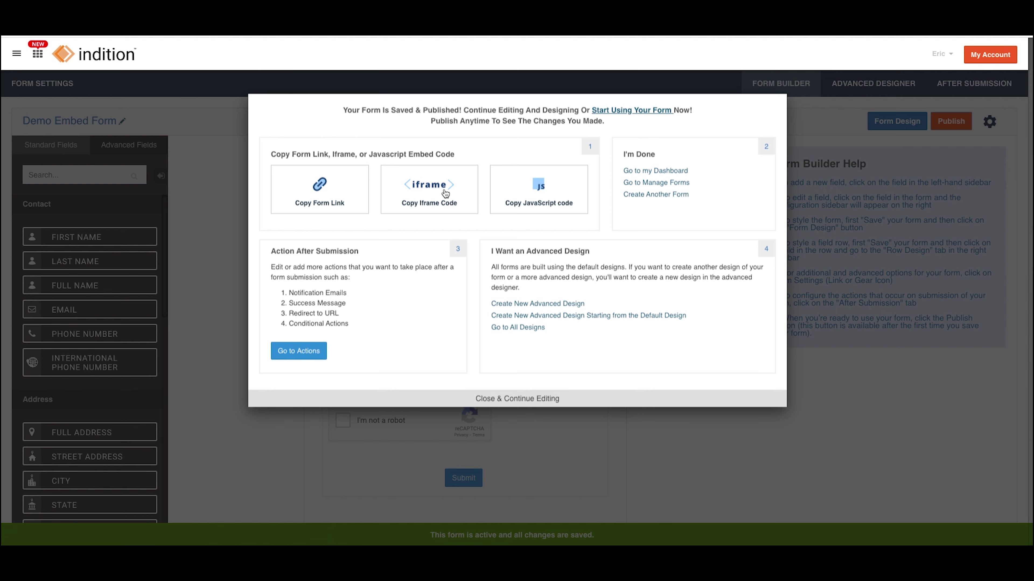
- Copy the published form's iframe code and JavaScript code, then continue editing
click(430, 191)
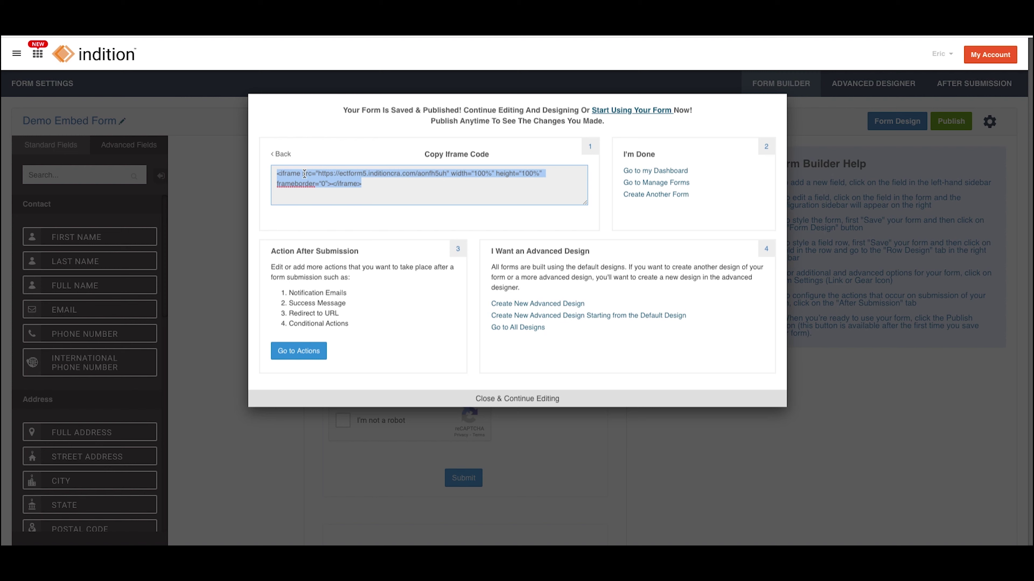
click(276, 157)
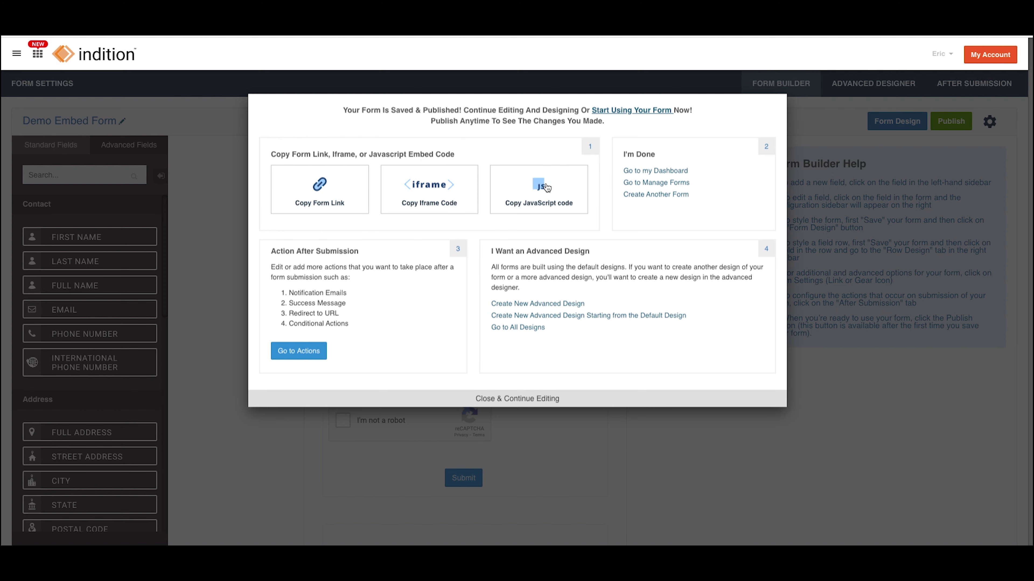
click(546, 185)
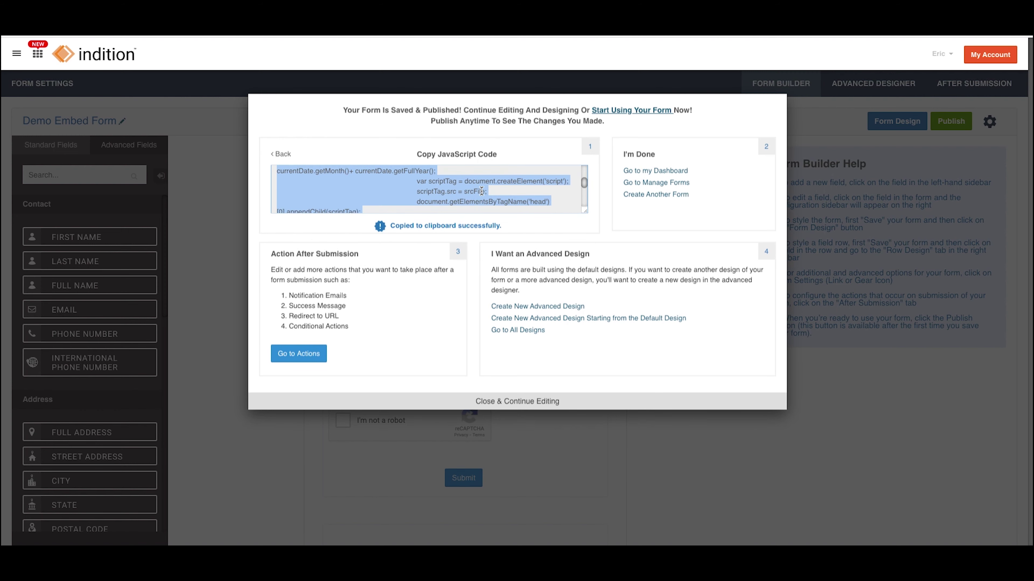
click(280, 157)
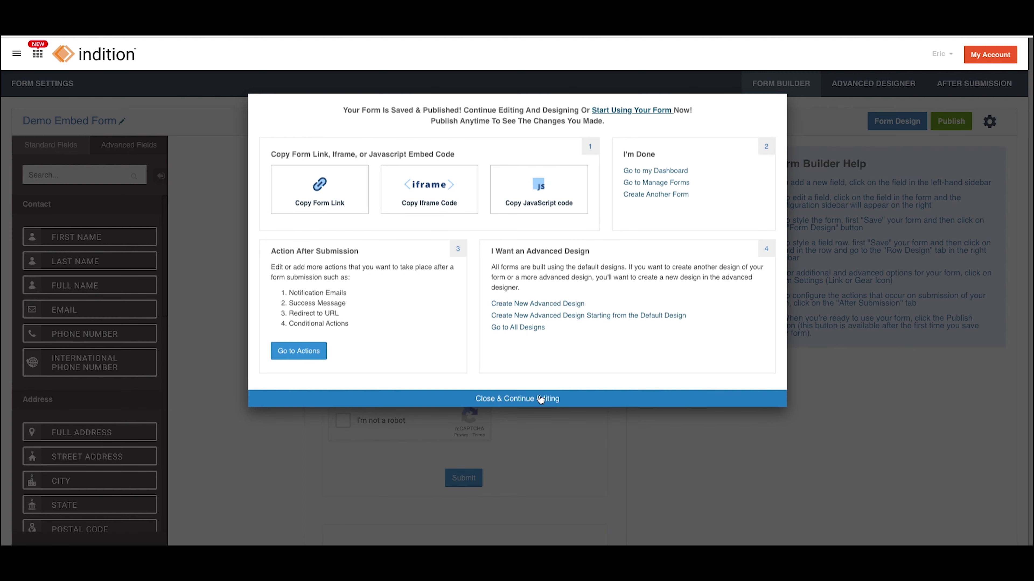
click(626, 408)
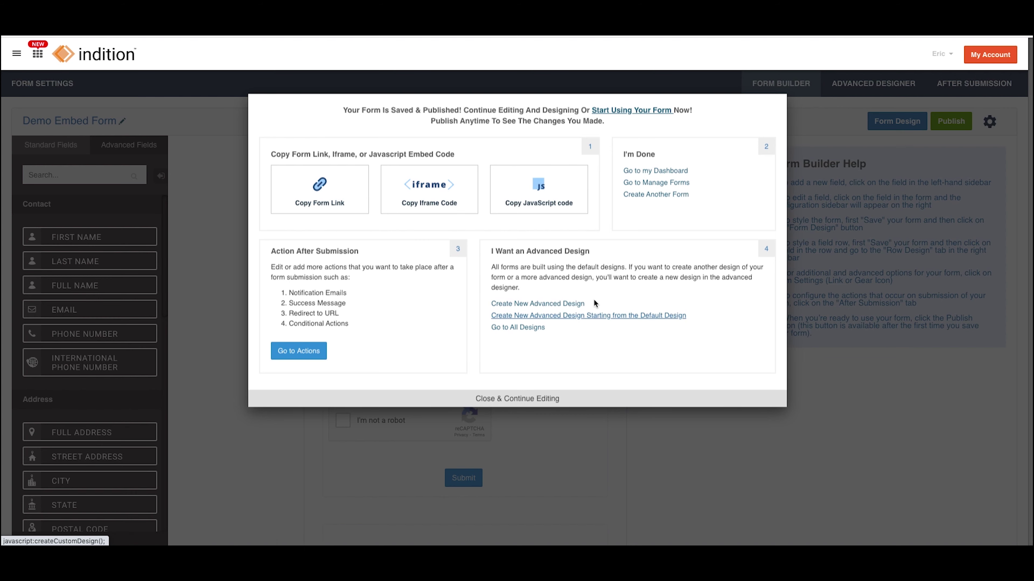